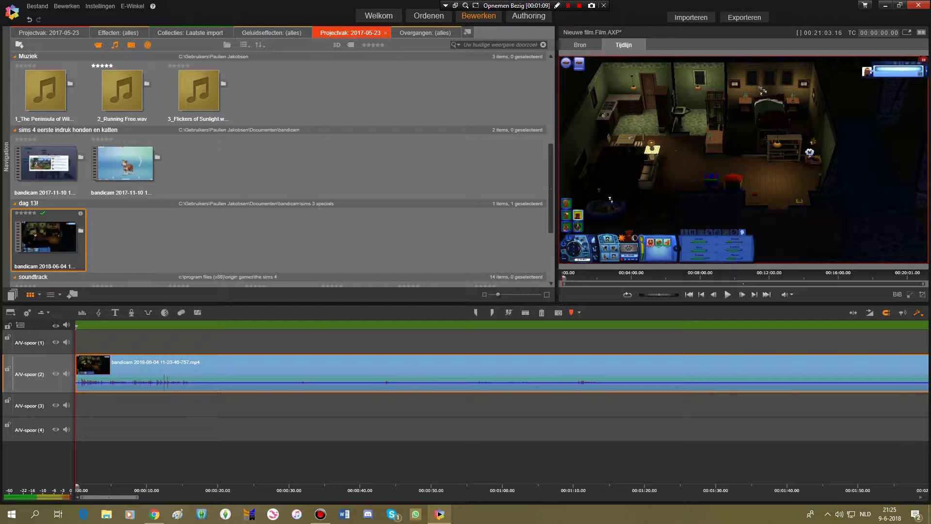
Step: Look through the gameplay clip on the timeline to its end and return to the beginning
scroll(502, 388, "right", 5)
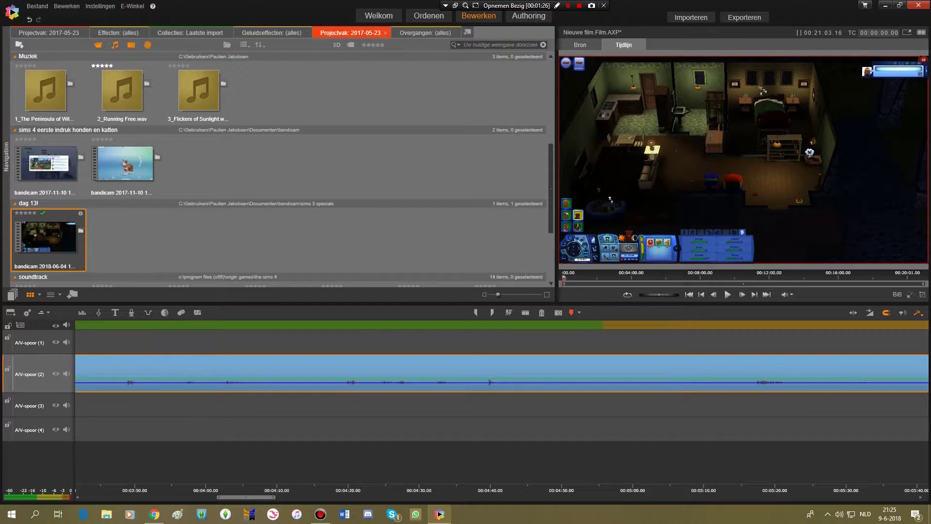
scroll(502, 388, "right", 5)
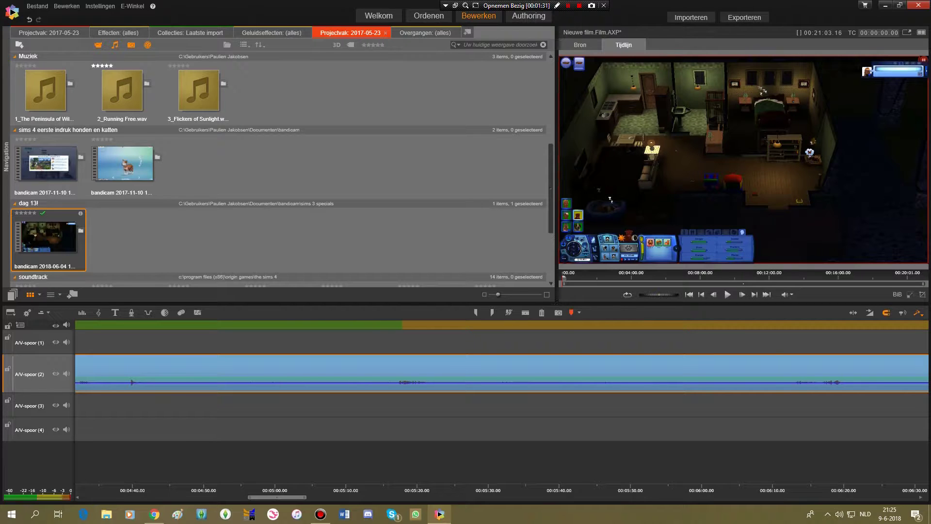
scroll(502, 388, "right", 2)
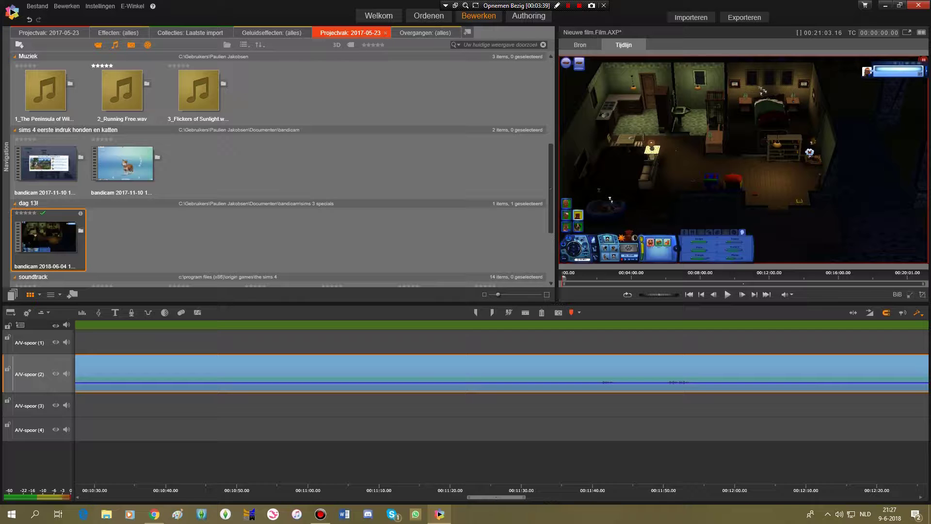
scroll(503, 413, "down", 10)
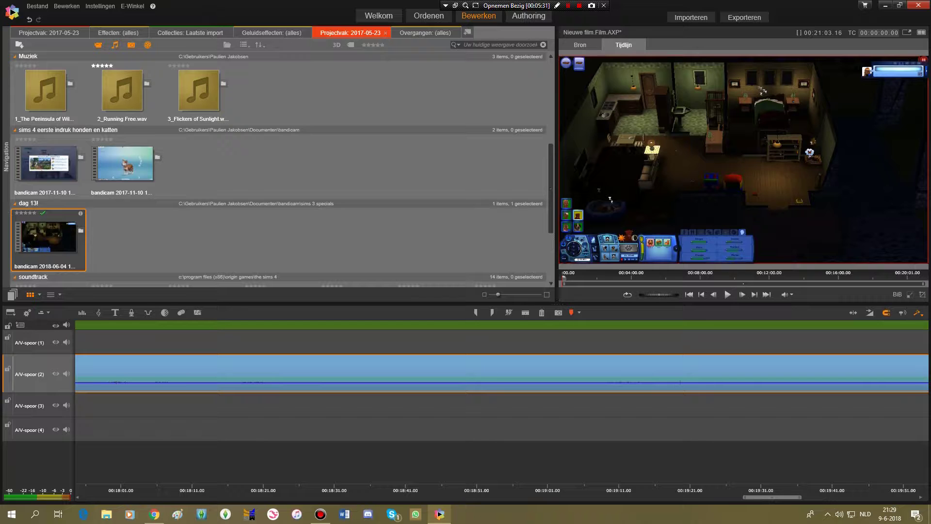
scroll(500, 388, "right", 5)
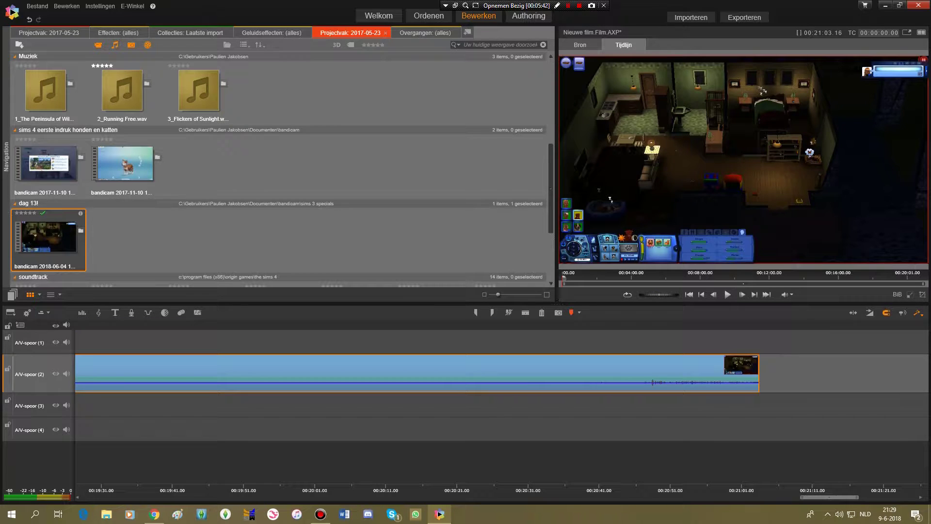
key("Home")
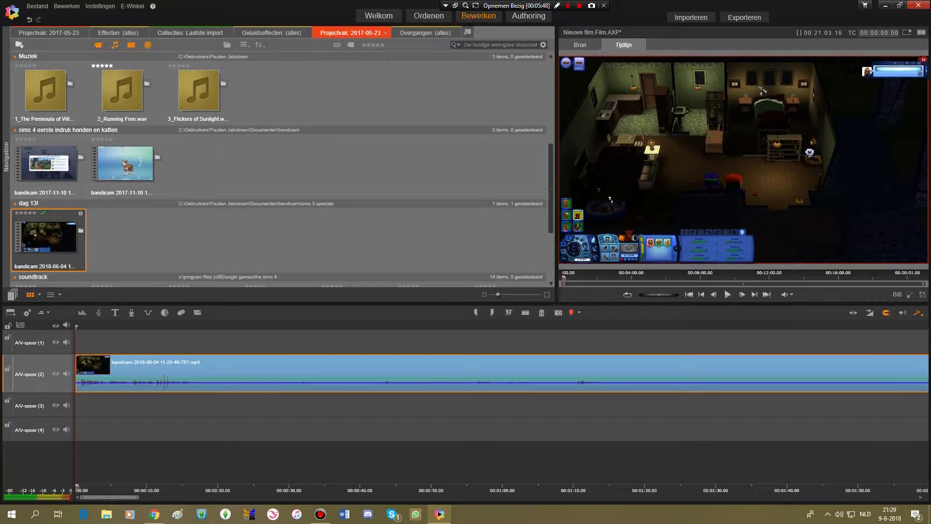
Step: Play the clip and take a snapshot of the frame at about 00:02:08, where the Sim stands at the kitchen sink
key("space")
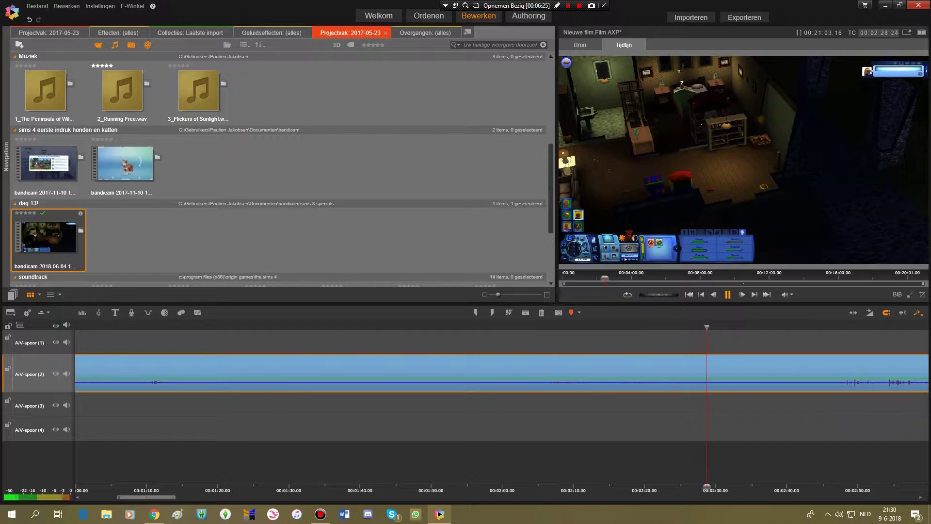
key("j")
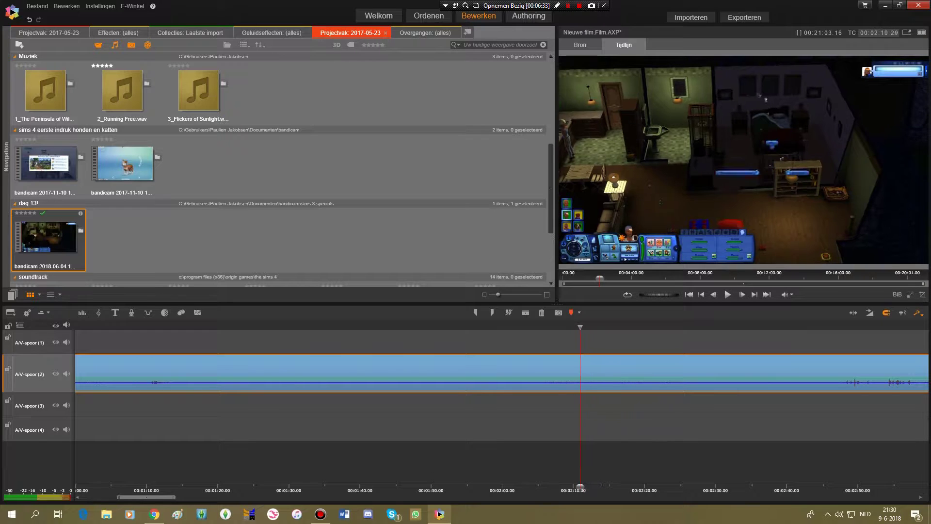
key("l")
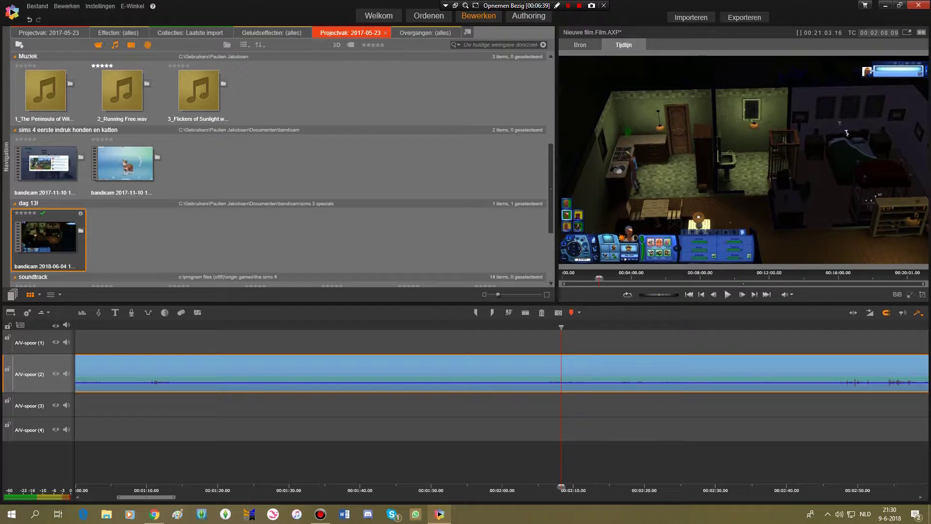
left_click(559, 313)
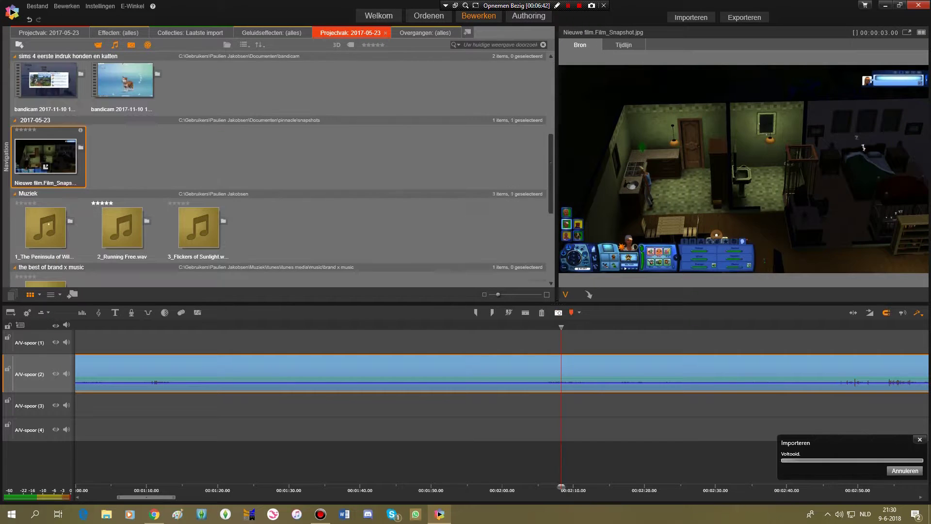
left_click(484, 266)
left_click(485, 272)
left_click(471, 287)
Step: Switch to Paint and paste in the snapshot from the Documenten > Pinnacle > Snapshots > 2017-05-23 folder
left_click(178, 514)
left_click(13, 51)
left_click(30, 73)
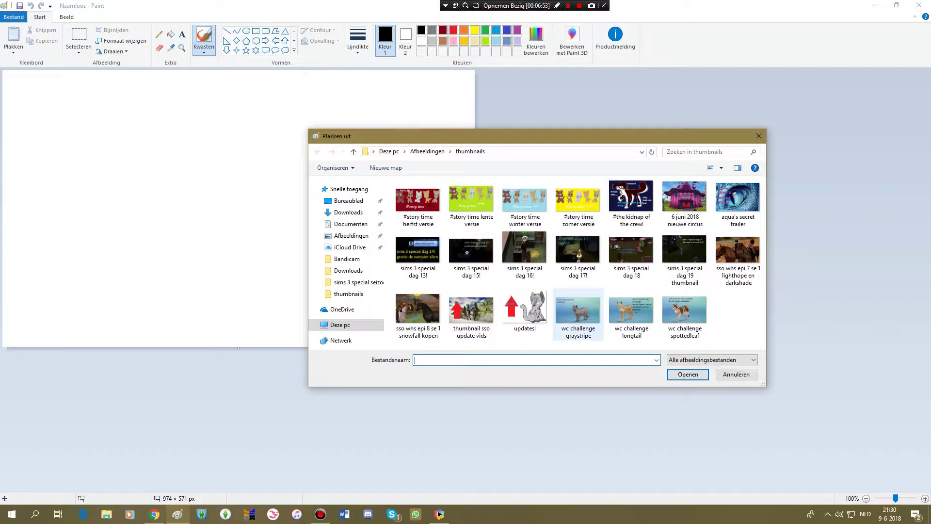
left_click(350, 223)
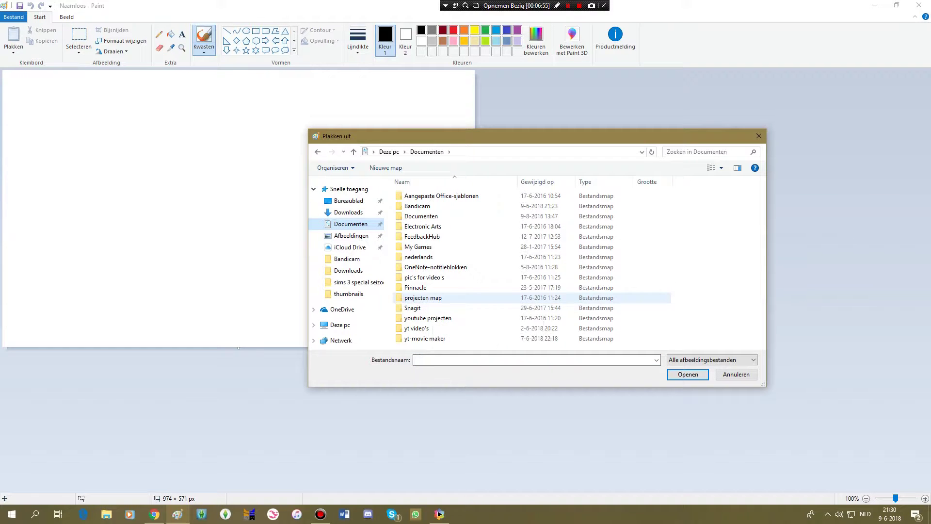
double_click(416, 287)
double_click(414, 195)
double_click(418, 204)
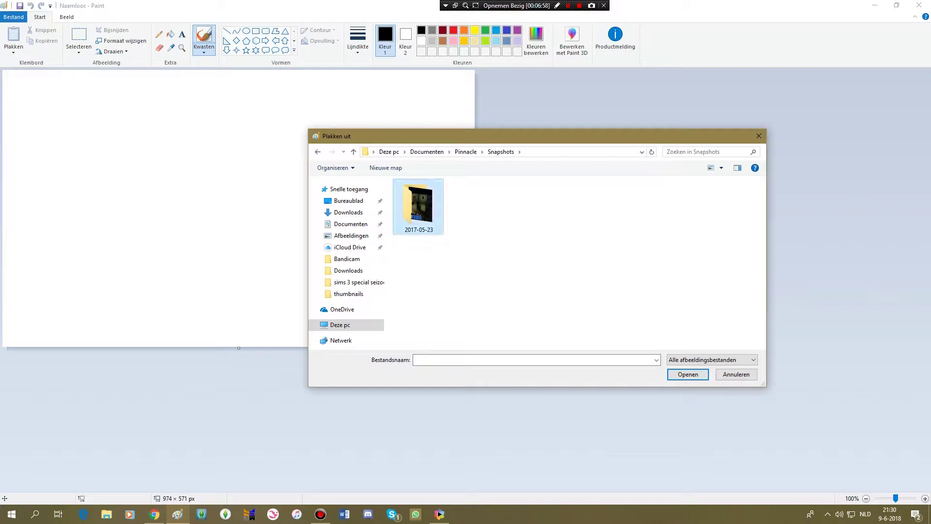
double_click(418, 206)
scroll(95, 115, "down", 5)
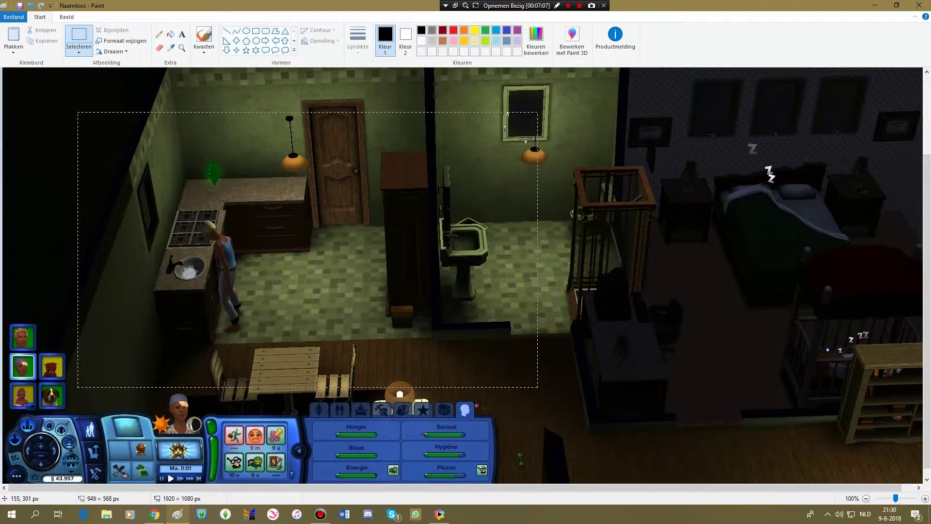
Step: Move the selected kitchen area to the canvas's upper-left corner and crop the image to it, about 946 × 574 px
left_click_drag(339, 293, 264, 253)
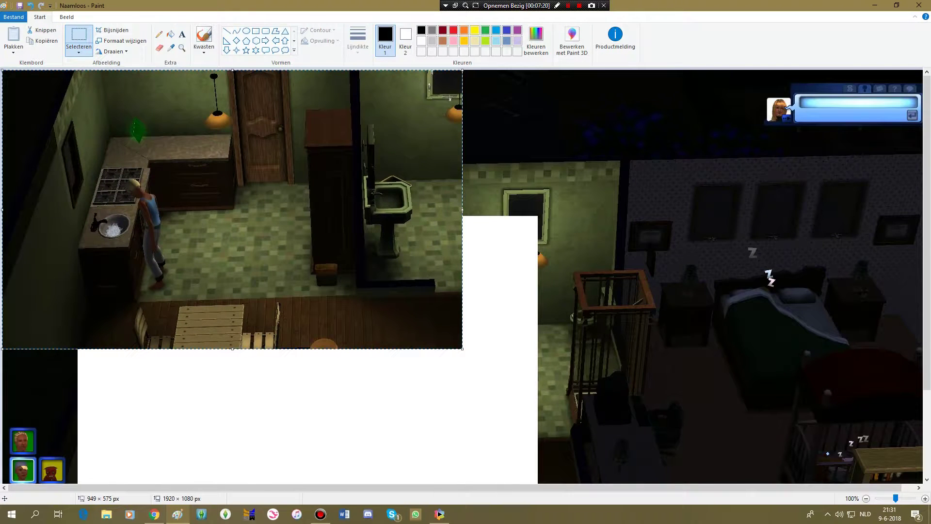
scroll(396, 256, "down", 1)
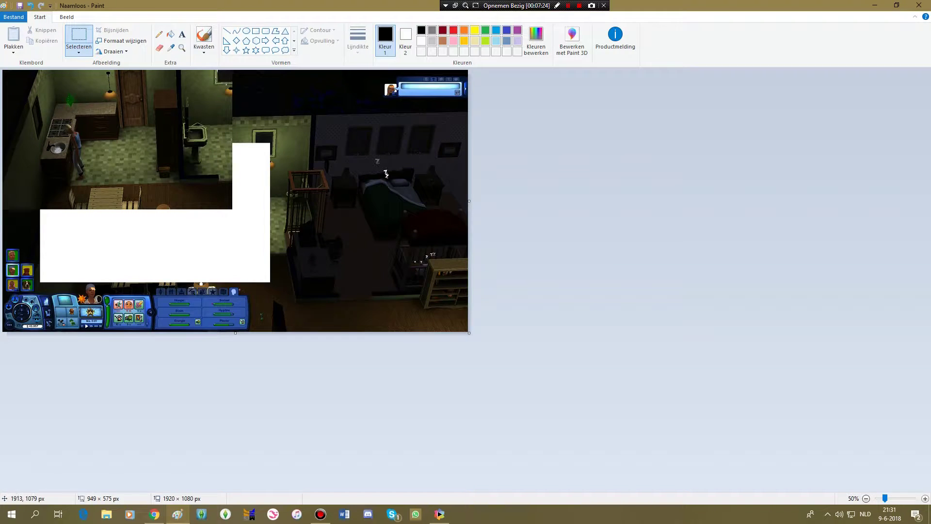
left_click_drag(3, 70, 233, 209)
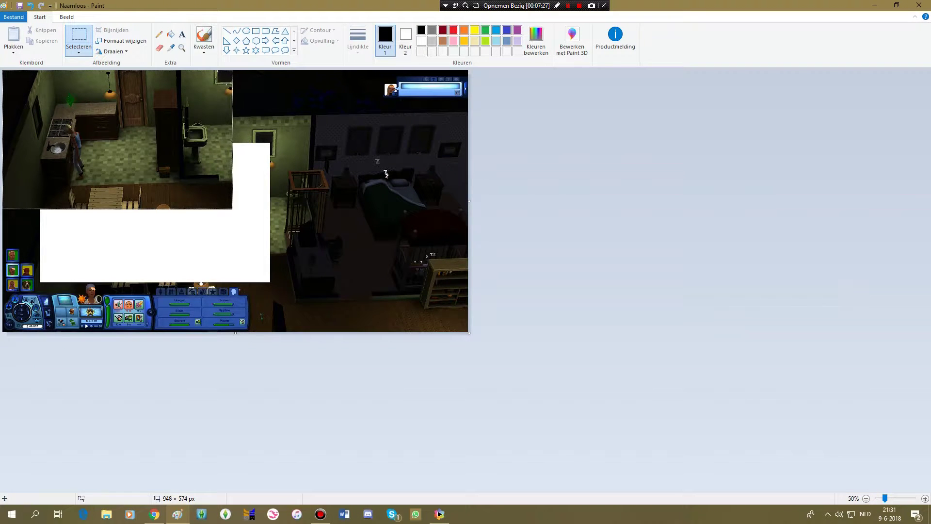
key("ctrl+shift+x")
key("ctrl+Page_Up")
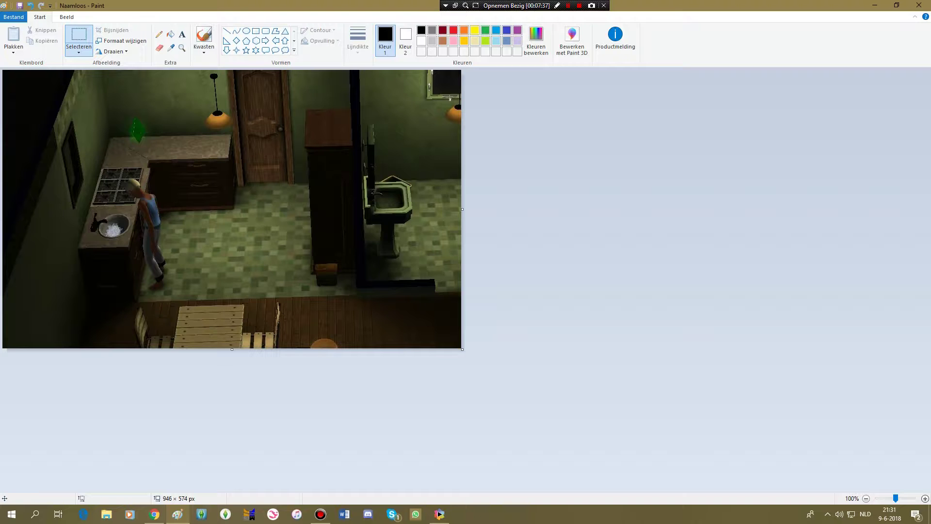
Step: Add light blue text on the image reading "sims 3 special dag 13!" with "zorg voor je dochter!?!" on a second line
left_click(496, 31)
left_click(182, 34)
left_click_drag(229, 142, 228, 141)
type("sims 3 s")
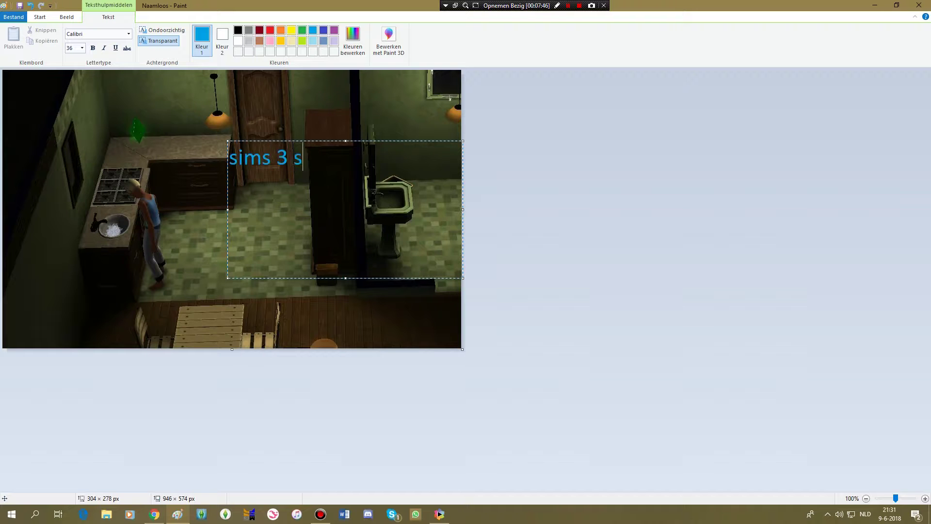
type("pecial dag 13!")
key("Return")
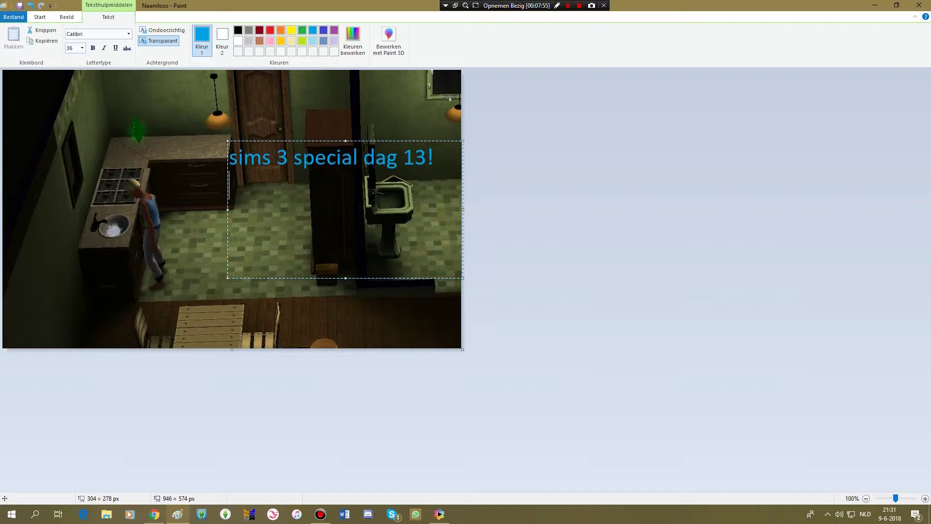
type("zorg voor je dochter")
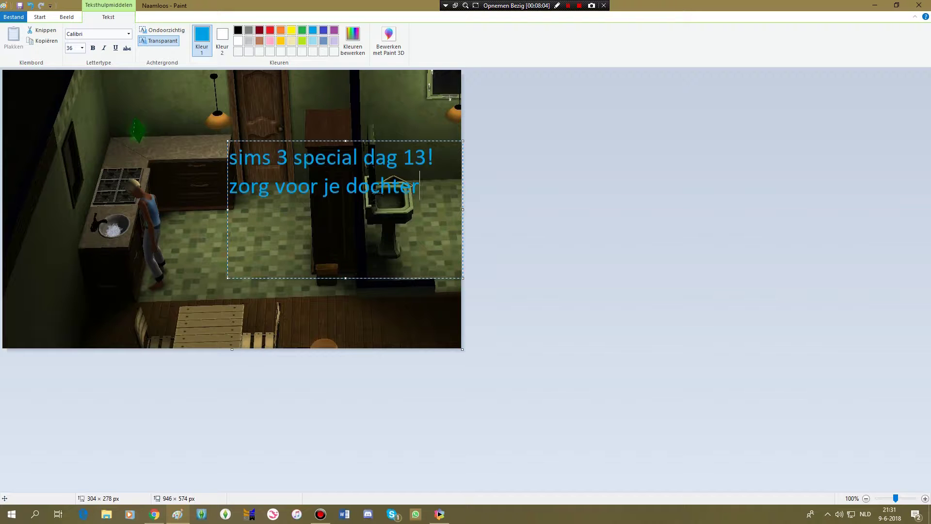
type("!?!")
Step: Shrink the text box to fit its two lines and place it in the upper-left corner of the image
left_click_drag(345, 278, 345, 217)
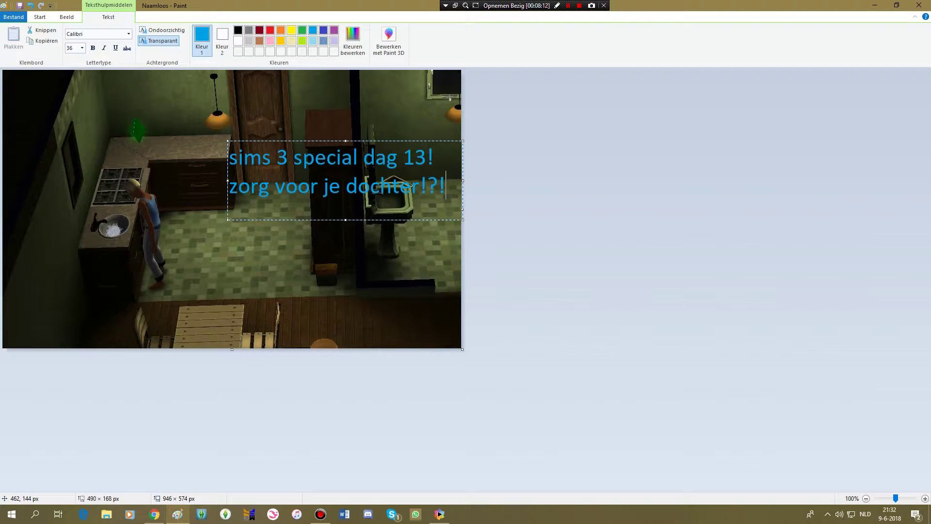
left_click_drag(421, 140, 380, 271)
left_click_drag(186, 271, 198, 272)
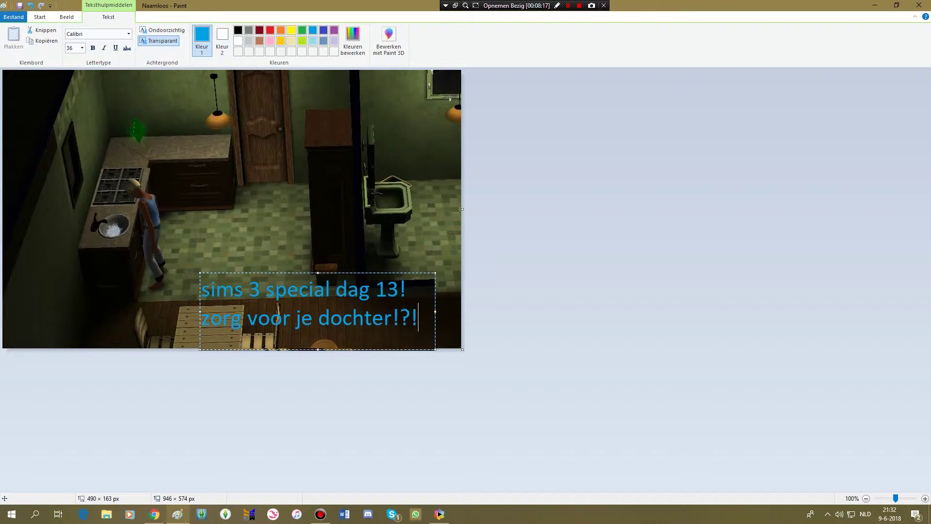
left_click_drag(318, 350, 318, 341)
left_click_drag(199, 272, 217, 279)
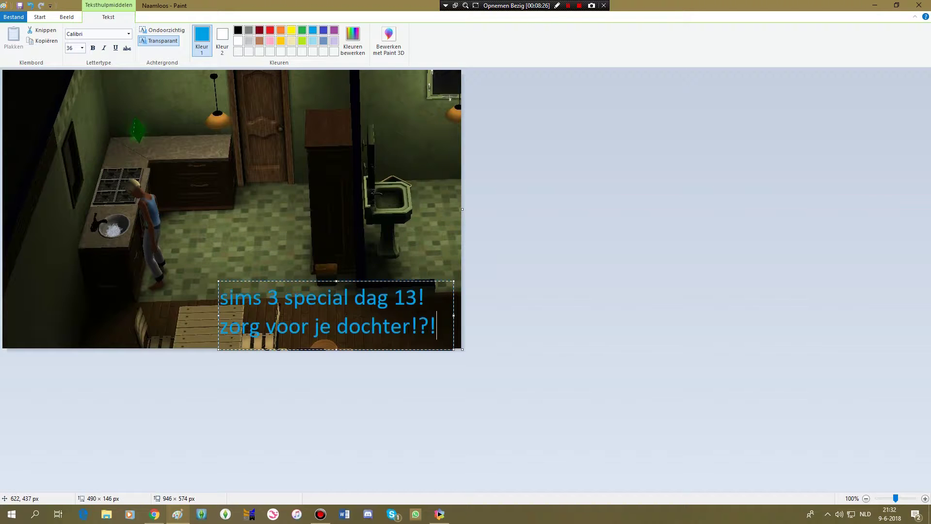
left_click_drag(219, 282, 0, 68)
left_click_drag(117, 69, 0, 67)
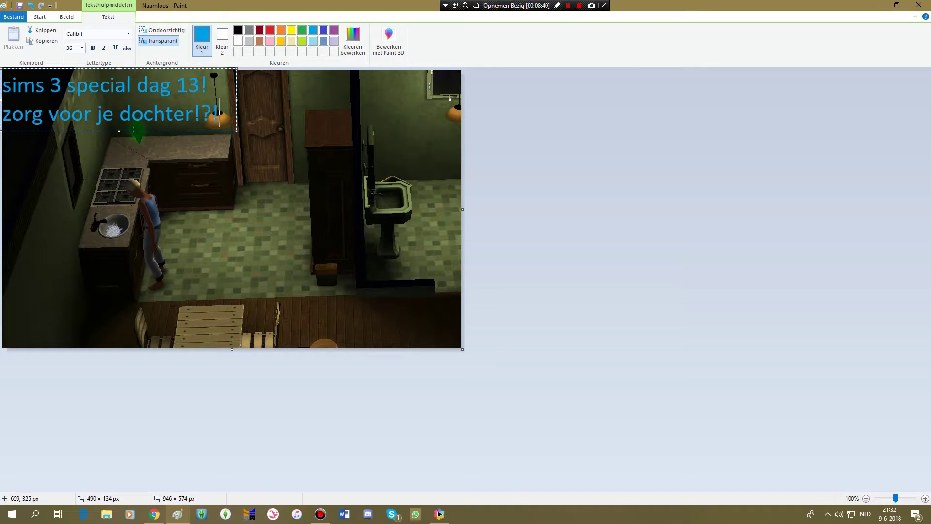
left_click(322, 228)
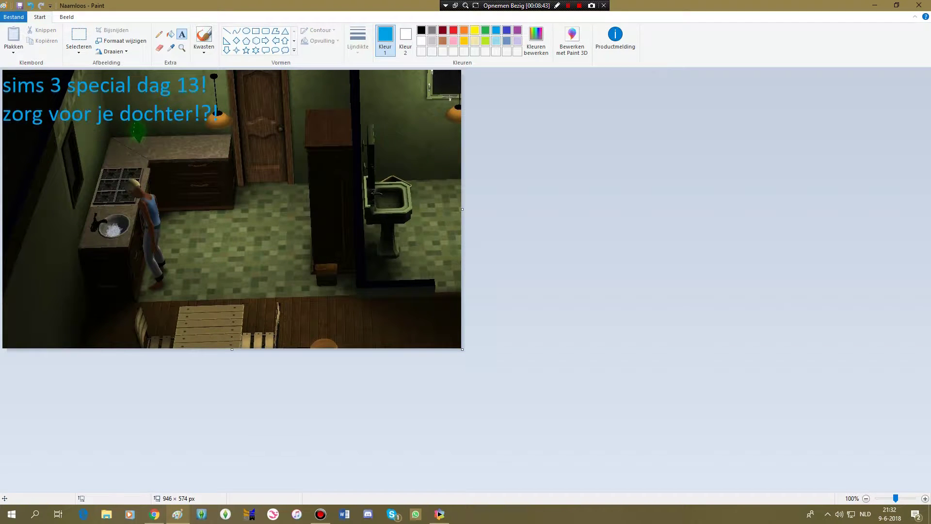
Step: Save the image as a PNG named "sims 3 special dag 14!" in the thumbnails folder
key("ctrl+s")
left_click(348, 275)
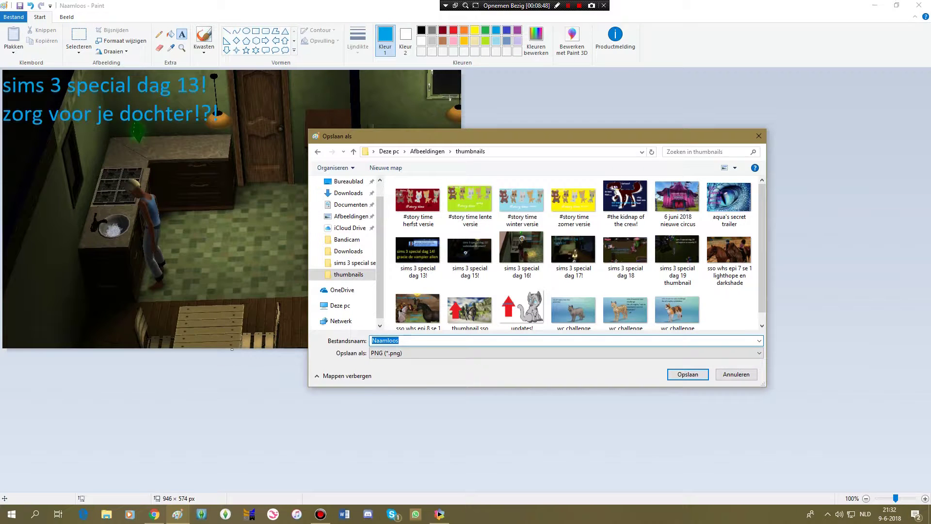
type("sims 3")
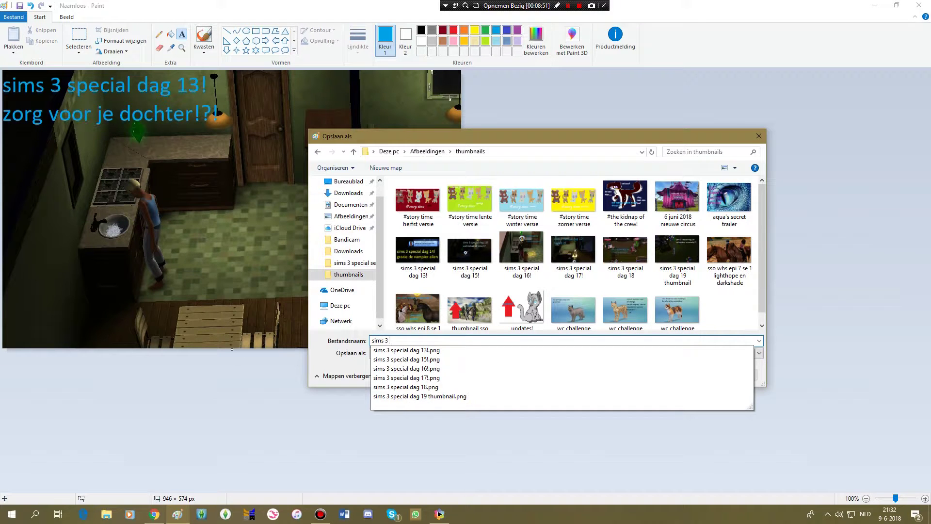
type(" special dag 14!")
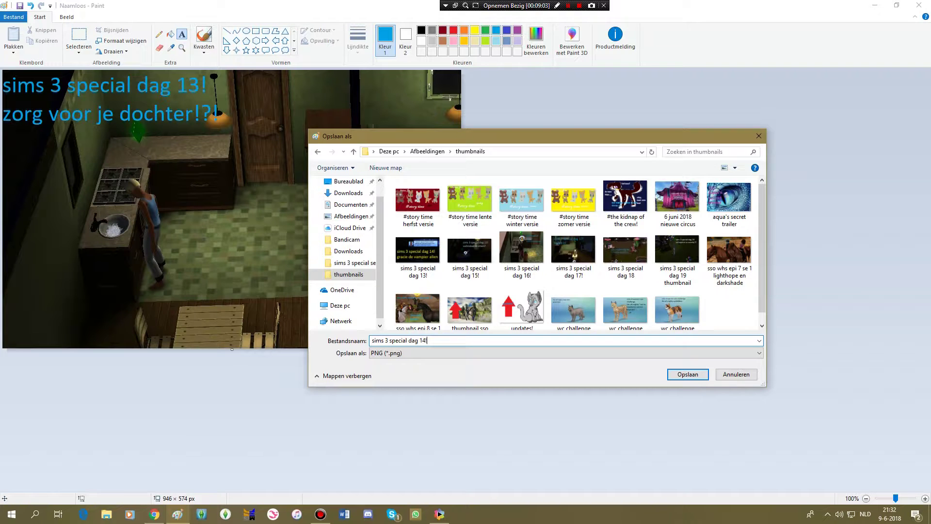
key("Return")
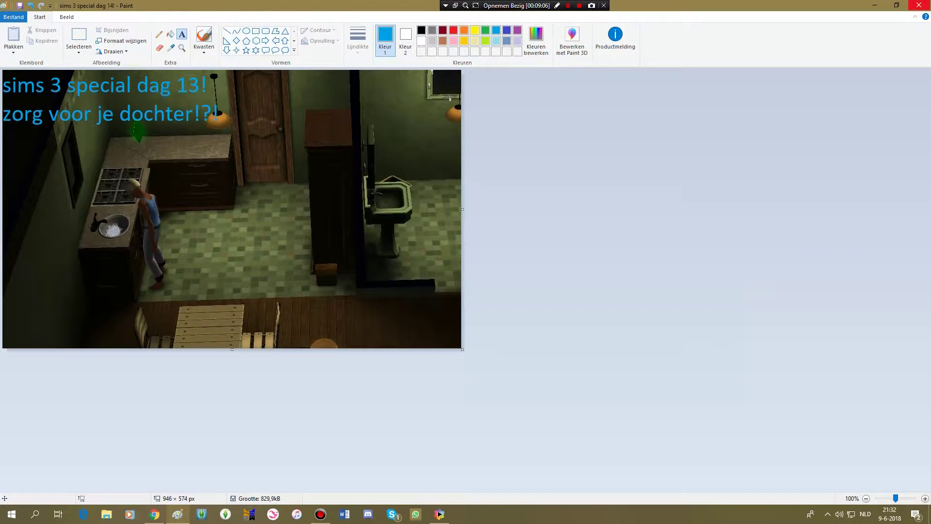
Step: Switch to Pinnacle Studio and look through the gameplay clip on the timeline up to its end
key("alt+Tab")
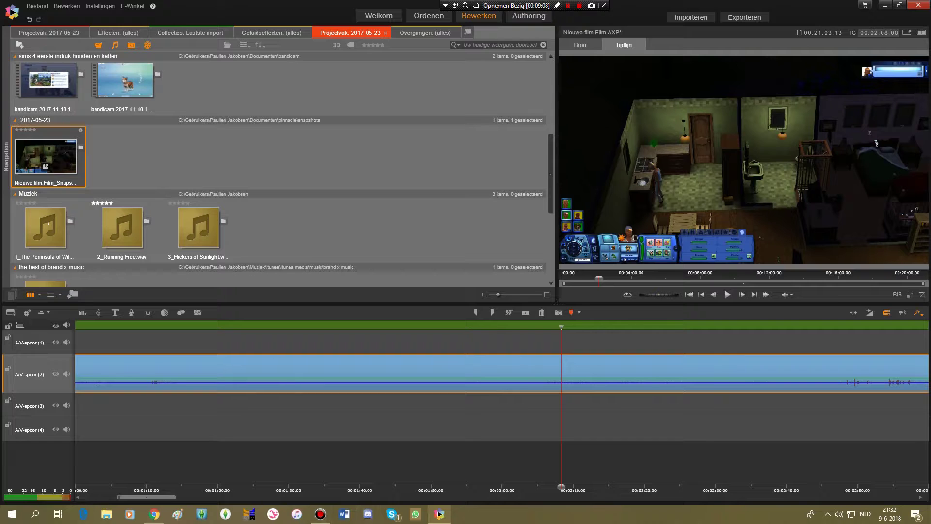
scroll(502, 397, "left", 3)
scroll(502, 397, "right", 15)
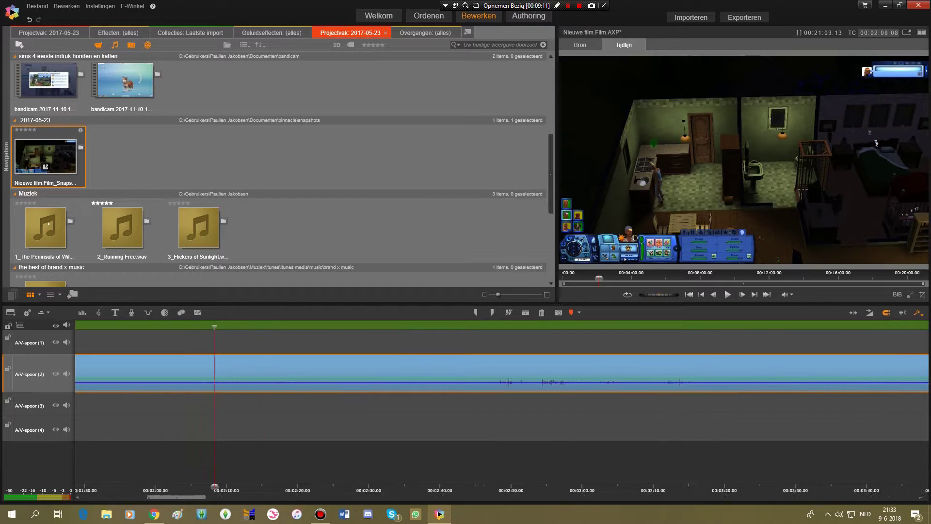
scroll(502, 398, "right", 20)
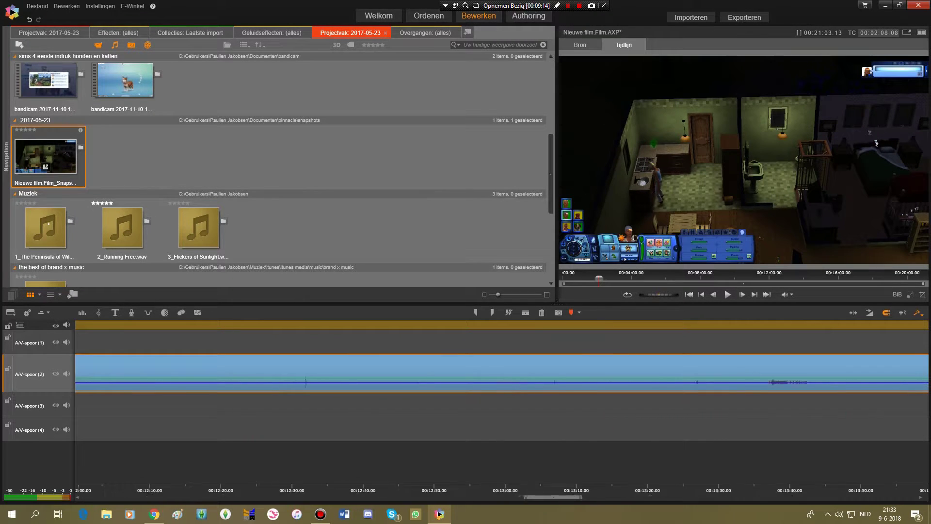
scroll(502, 398, "right", 5)
scroll(502, 398, "left", 20)
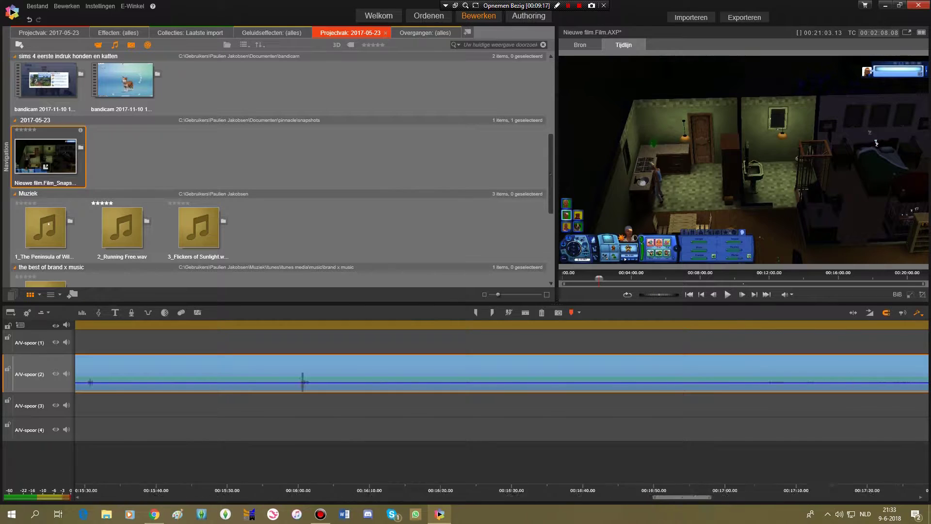
scroll(502, 398, "right", 13)
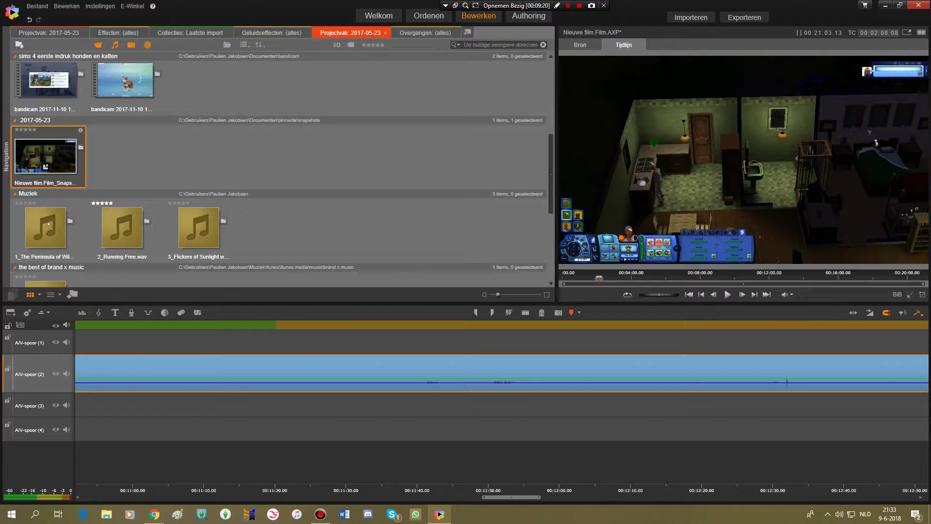
scroll(502, 398, "right", 1)
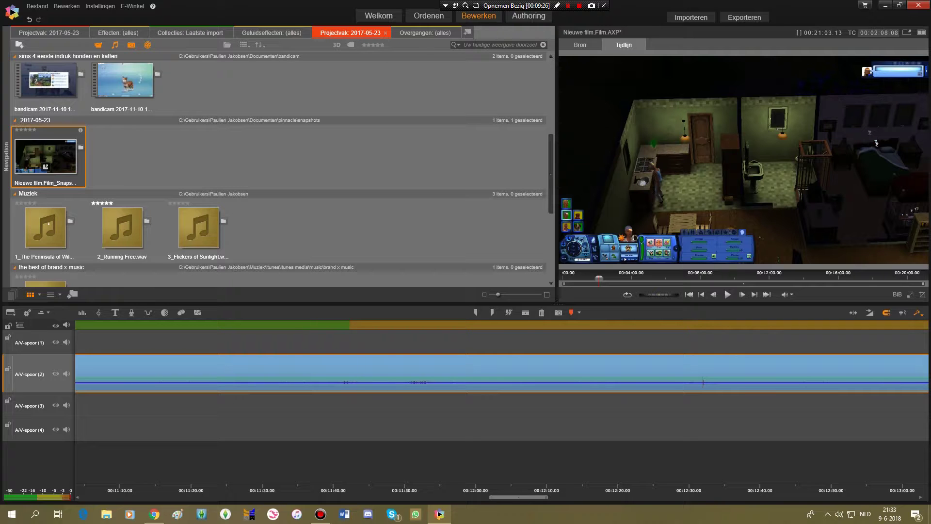
scroll(503, 398, "right", 3)
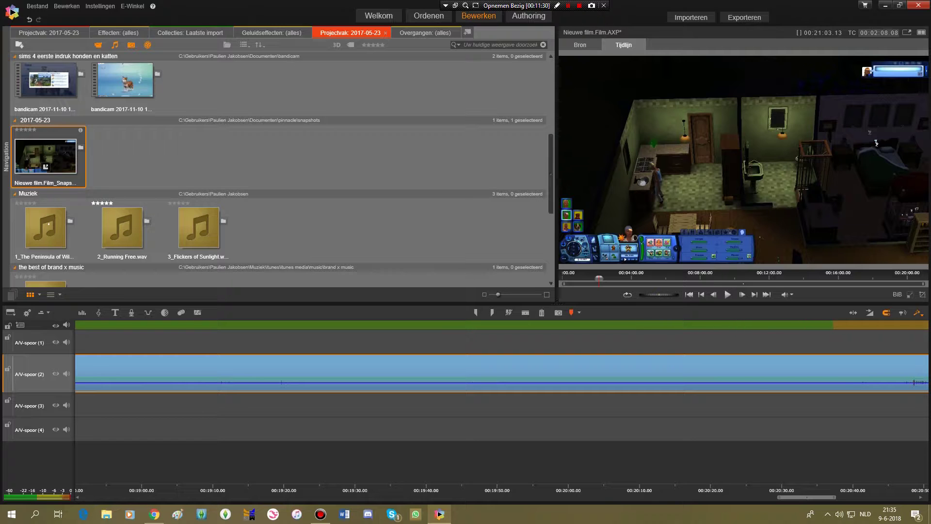
scroll(498, 410, "right", 5)
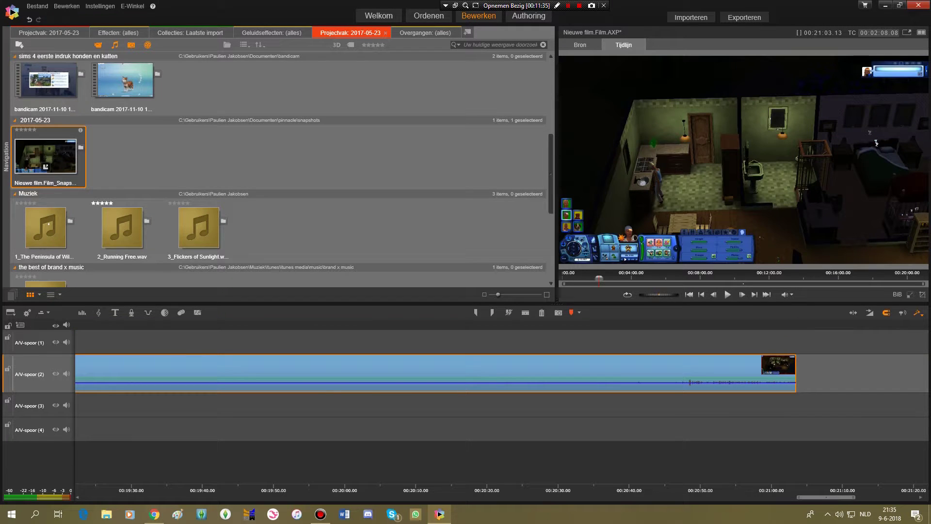
key("Home")
key("End")
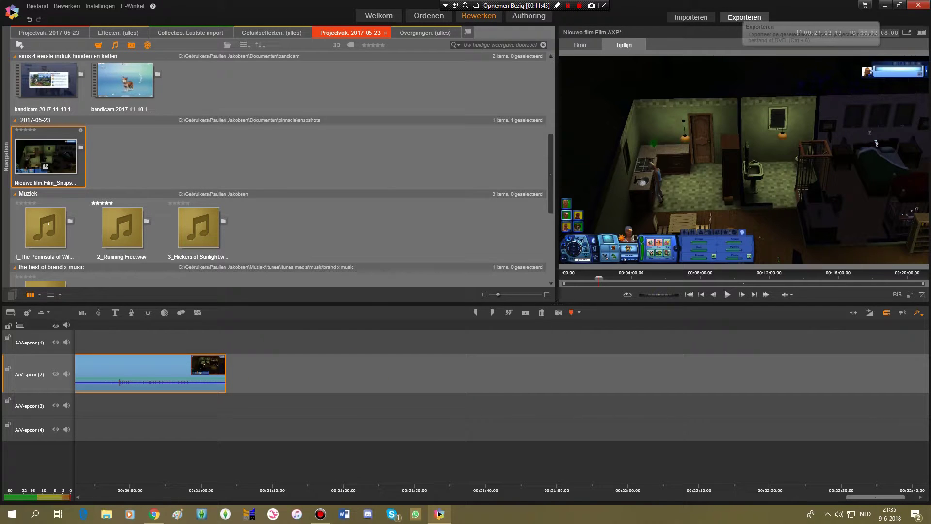
Step: Start exporting the film to a file and choose the "sims 3 special seizoenen editie" folder as its destination
left_click(745, 17)
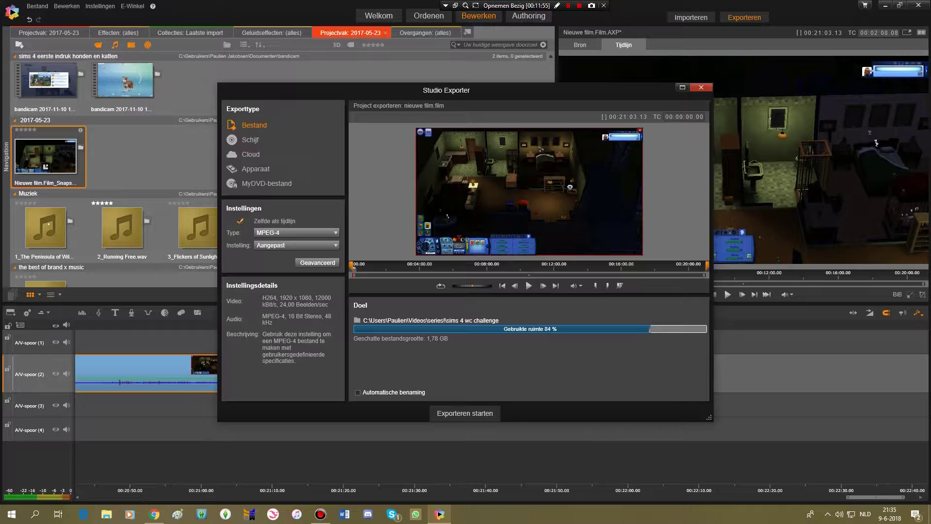
left_click(465, 413)
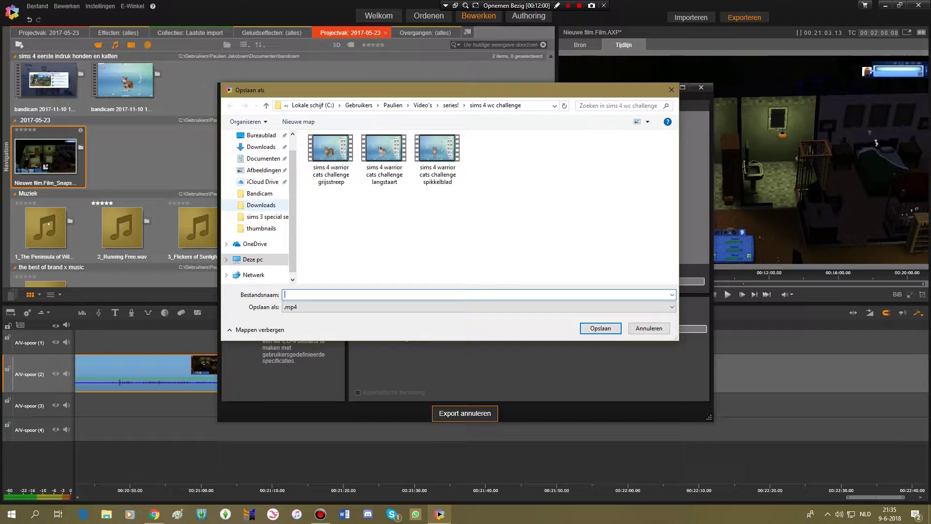
left_click(262, 216)
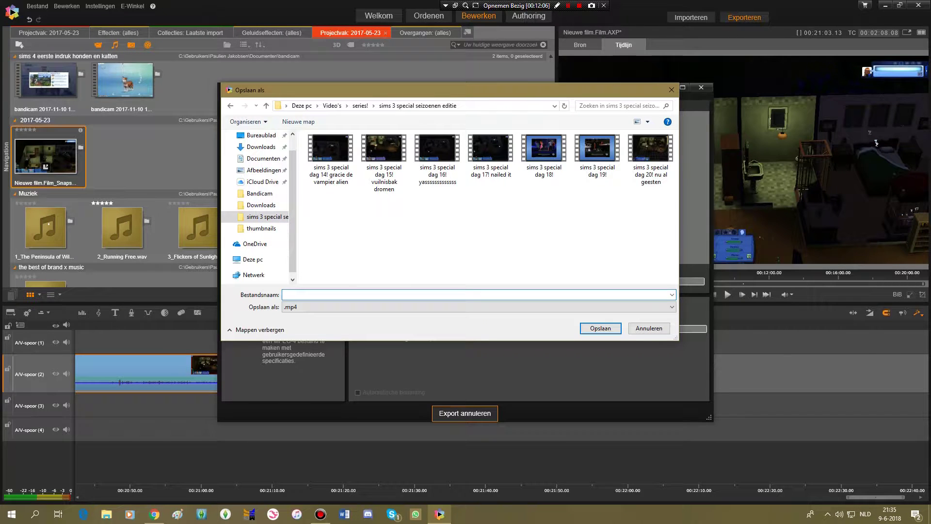
Step: Name the exported video "sims 3 special dag 13! zorg voor je dochter" and save it as an .mp4 file
type("sims 3 special dag")
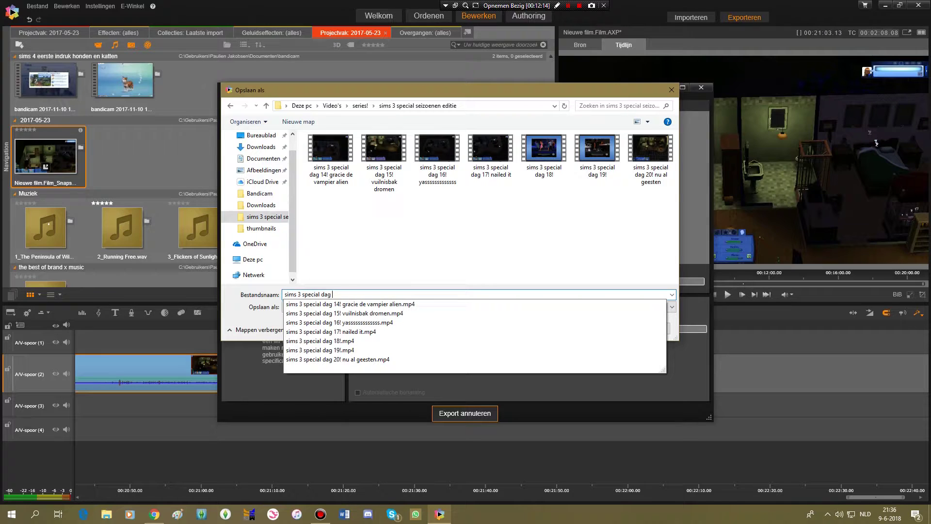
type(" 13!")
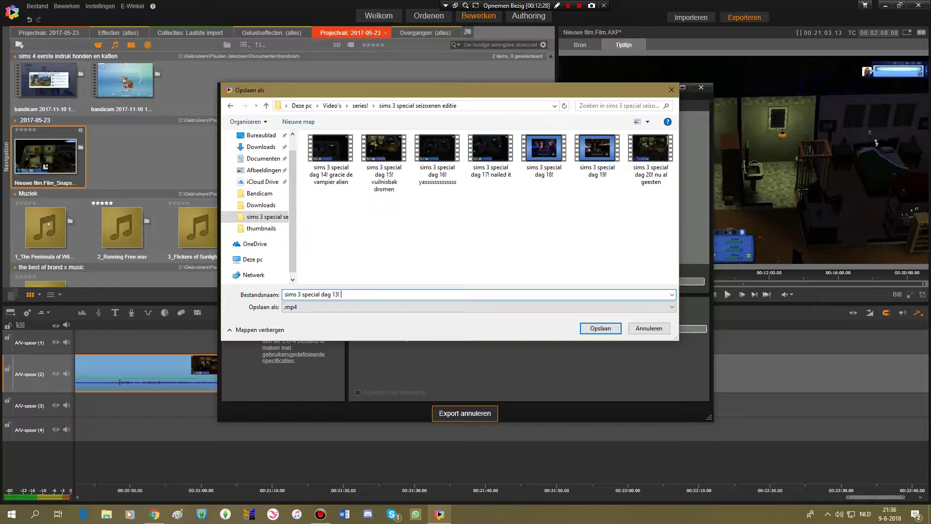
type("zorg voor je dochter!?!")
key("Return")
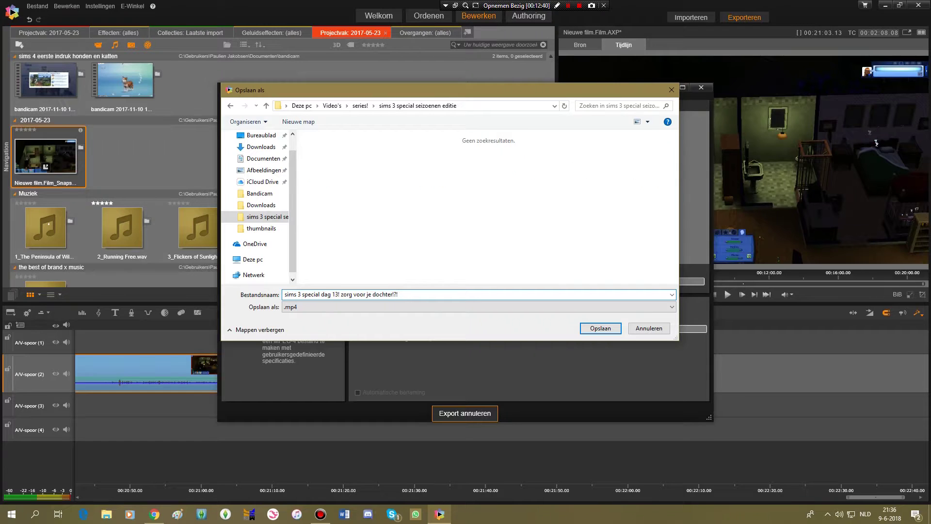
key("BackSpace")
key("BackSpace")
key("BackSpace")
key("Return")
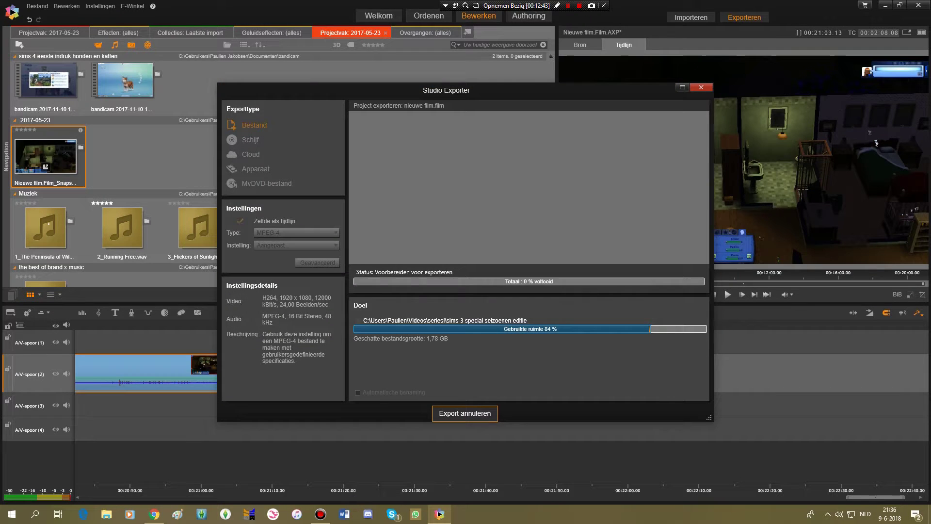